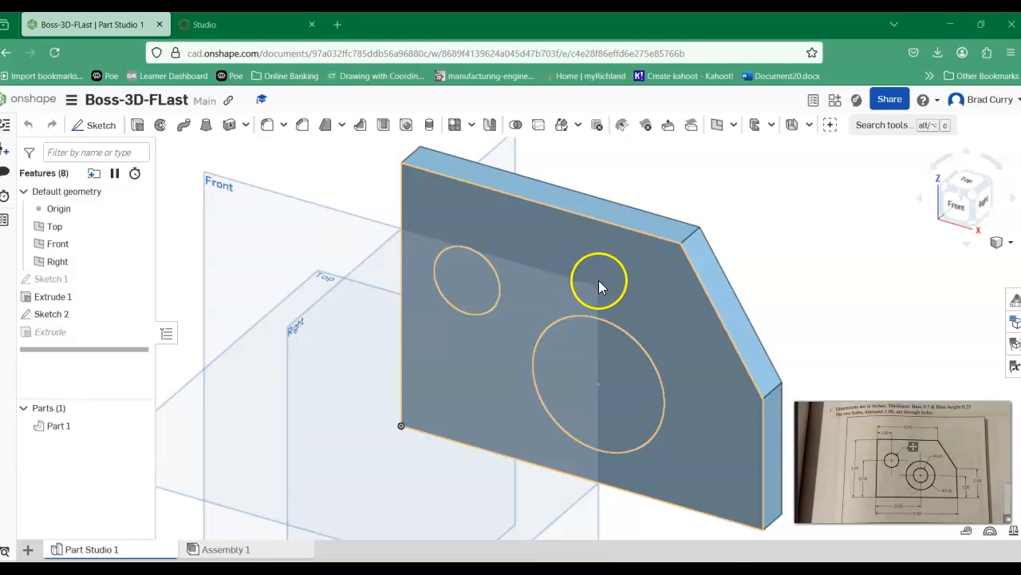
Extrude the large circle outward from the plate's front face as an added blind boss 0.25 in deep
click(137, 124)
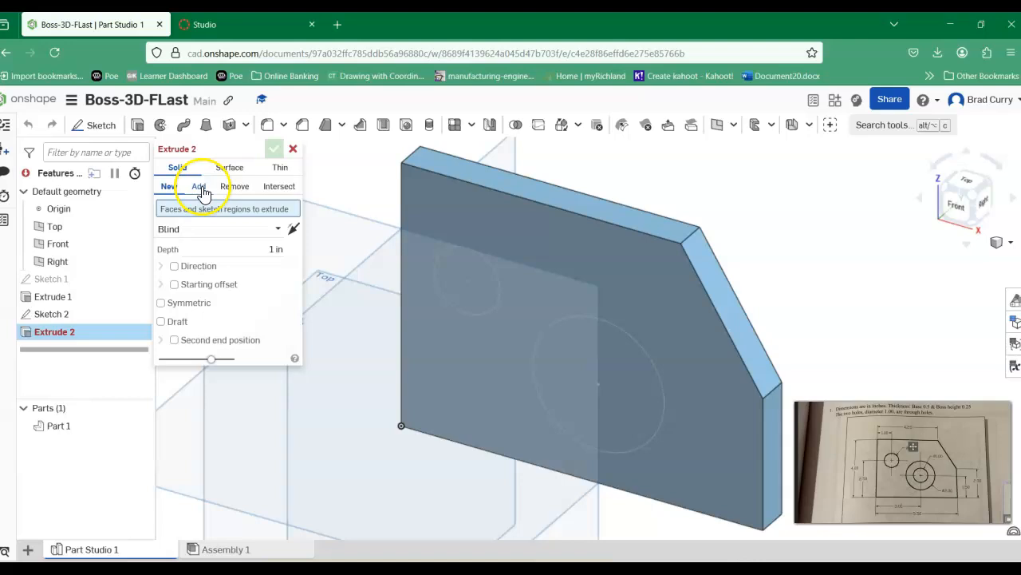
click(279, 232)
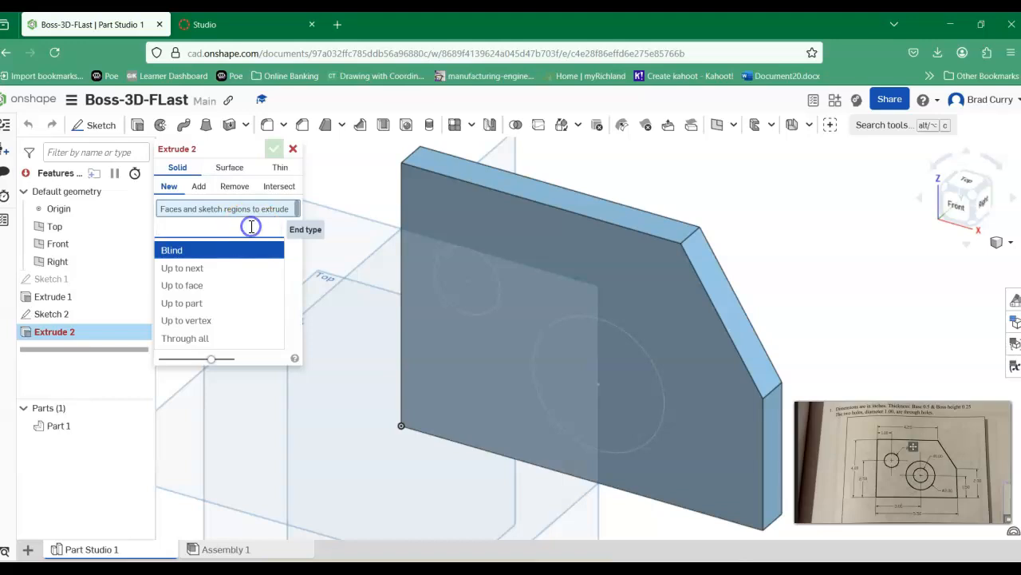
click(229, 252)
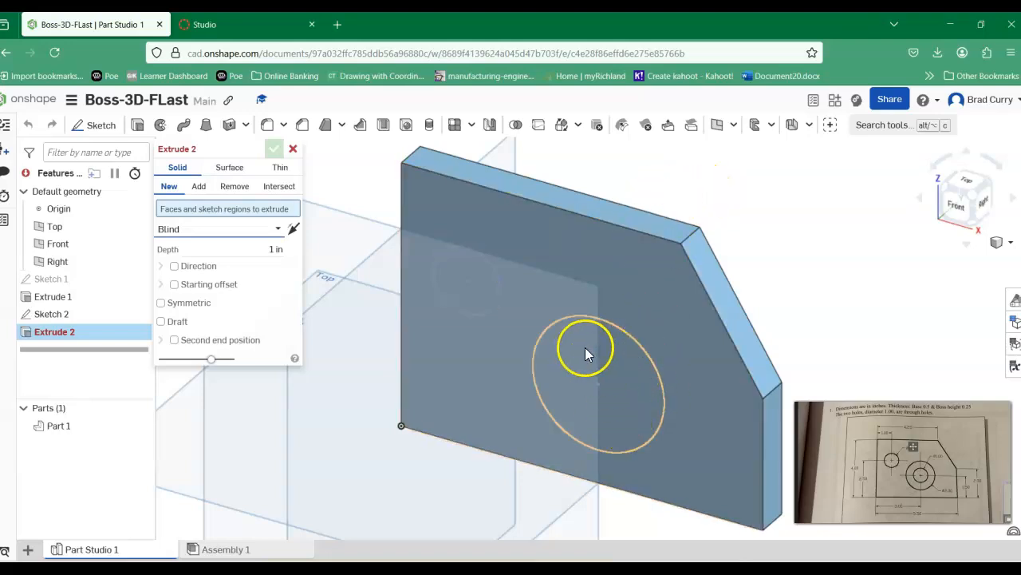
click(622, 374)
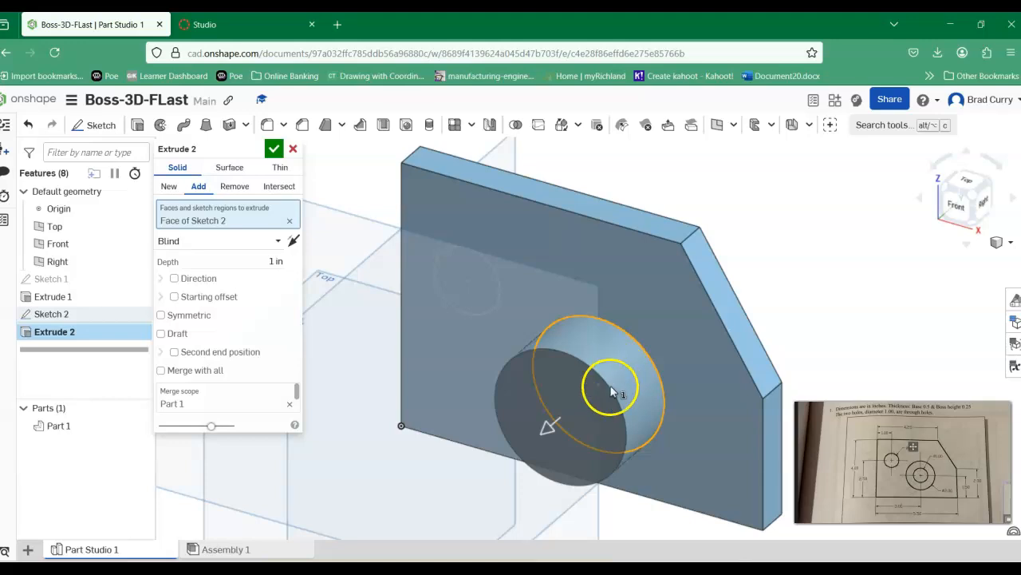
drag(545, 433, 641, 452)
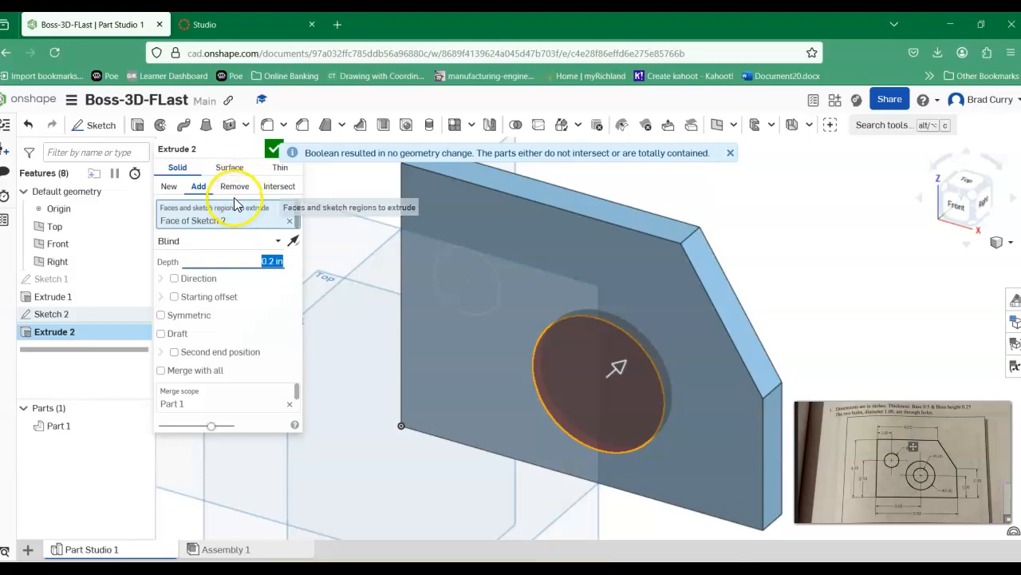
drag(620, 365, 588, 404)
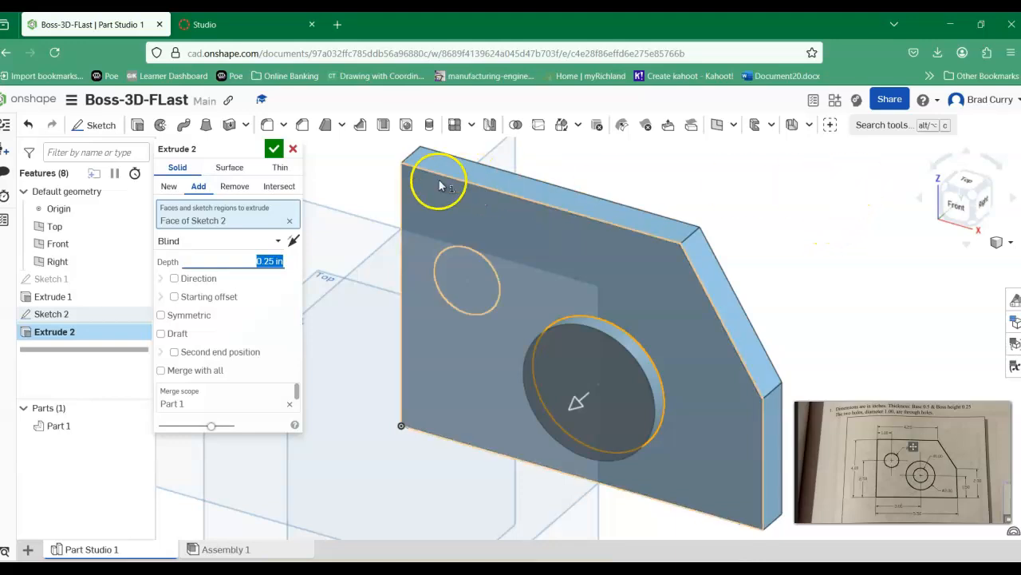
click(274, 150)
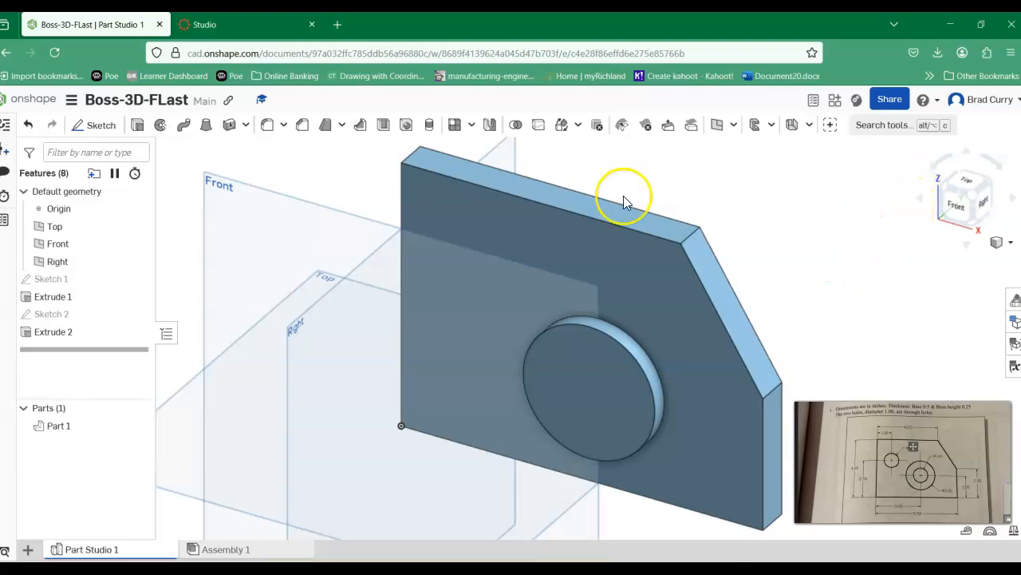
Open the boss extrusion's definition to review its settings and close it
click(91, 338)
right_click(90, 339)
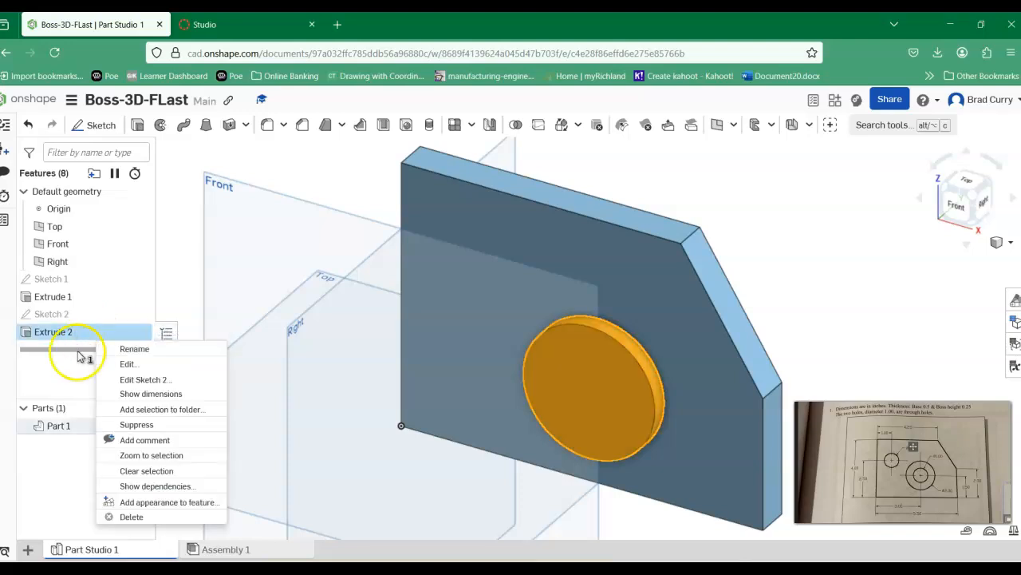
click(102, 360)
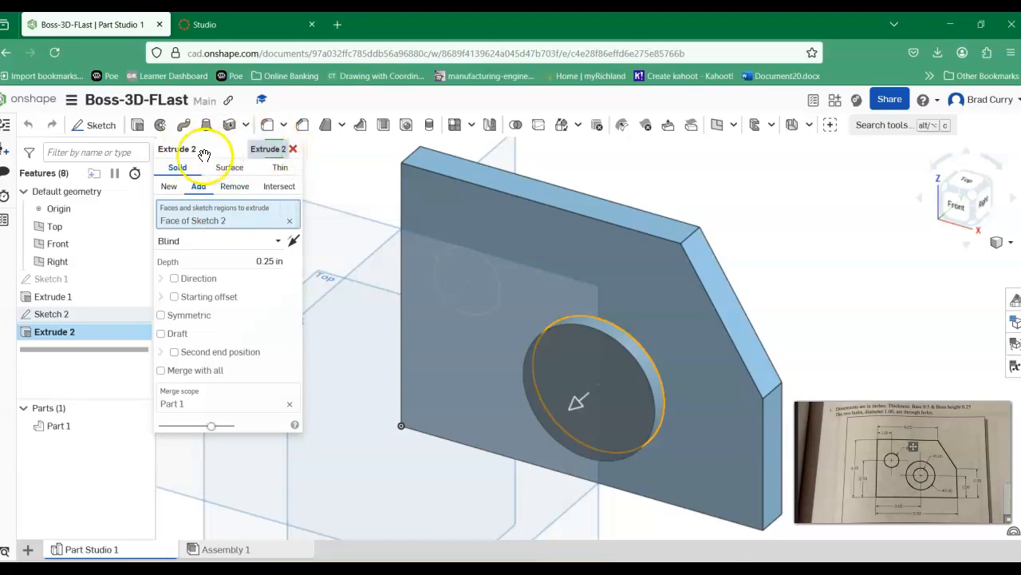
click(273, 152)
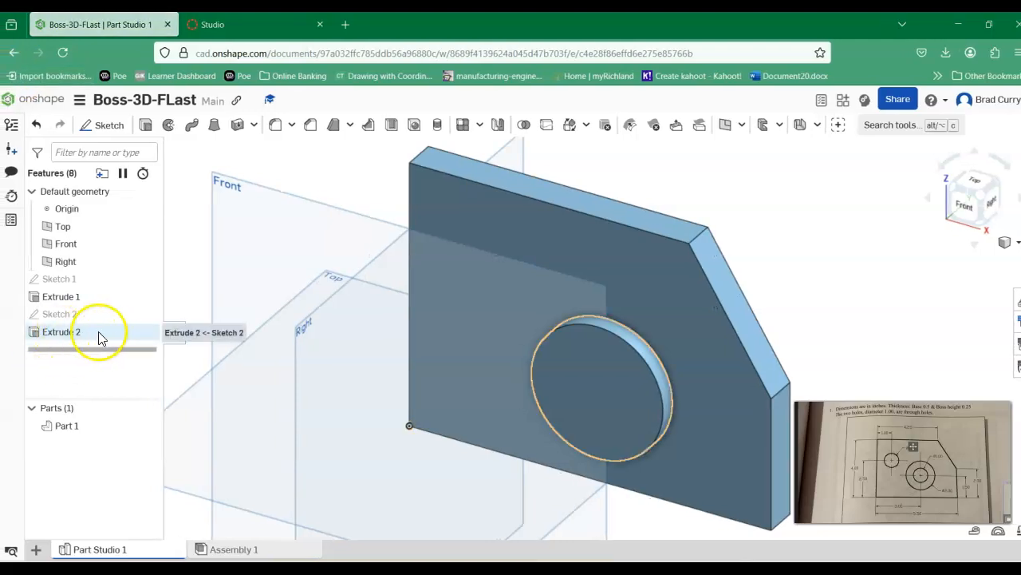
Show Sketch 2 and extrude its small circle as a solid Remove cut through all of the plate
mouse_move(135, 341)
mouse_down()
mouse_move(100, 339)
mouse_move(107, 337)
mouse_move(77, 321)
mouse_move(150, 318)
mouse_up()
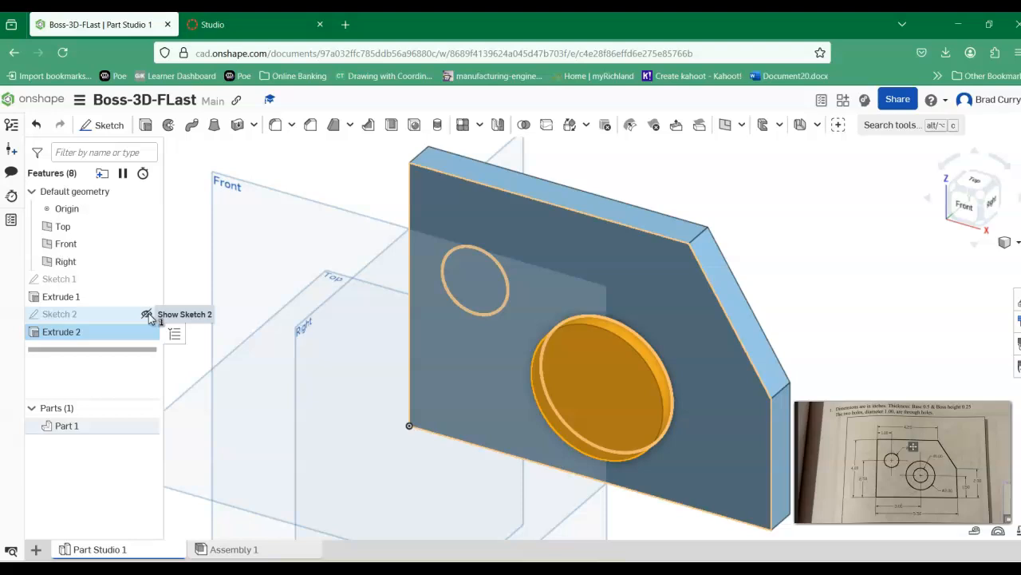
mouse_move(149, 316)
mouse_down()
mouse_move(96, 370)
mouse_move(96, 331)
mouse_move(82, 401)
mouse_move(351, 409)
mouse_move(436, 321)
mouse_move(502, 282)
mouse_move(481, 293)
mouse_move(407, 231)
mouse_move(393, 190)
mouse_up()
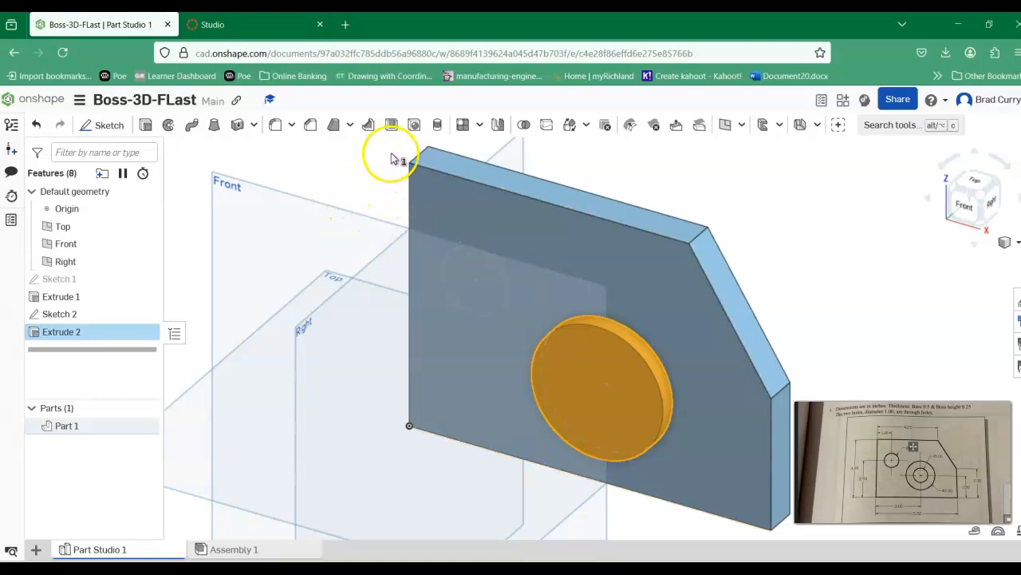
click(146, 126)
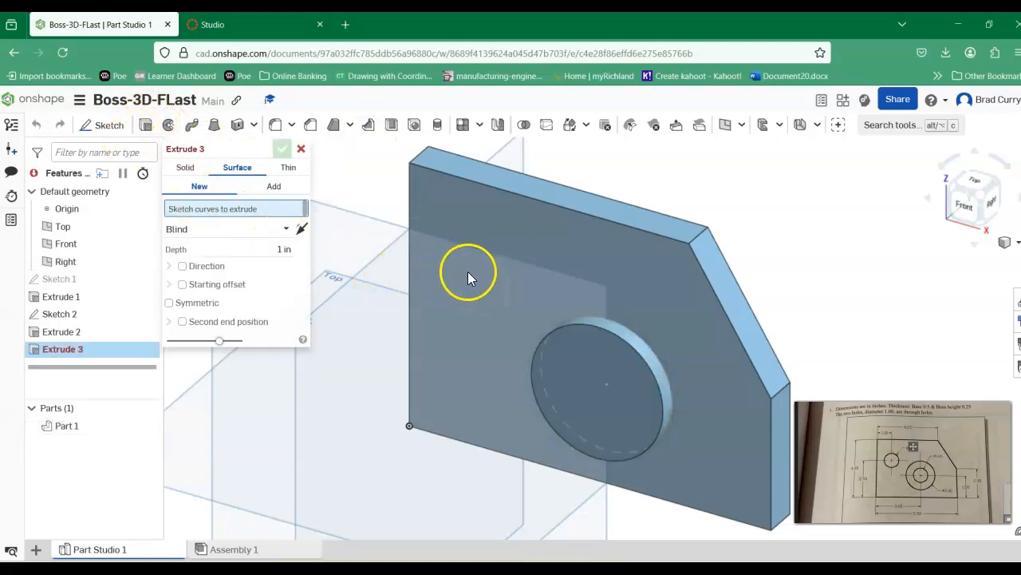
click(448, 263)
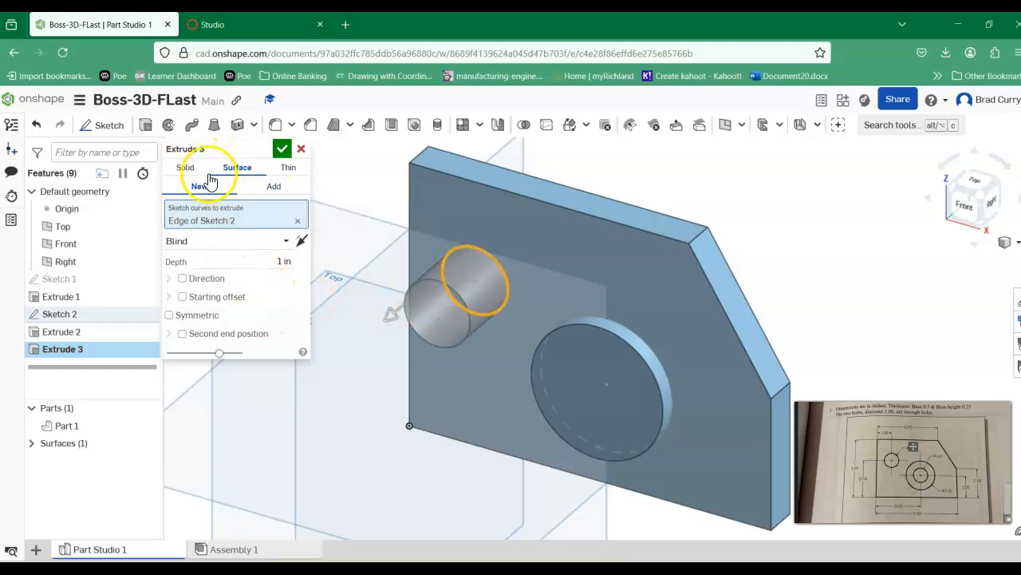
click(185, 168)
click(243, 187)
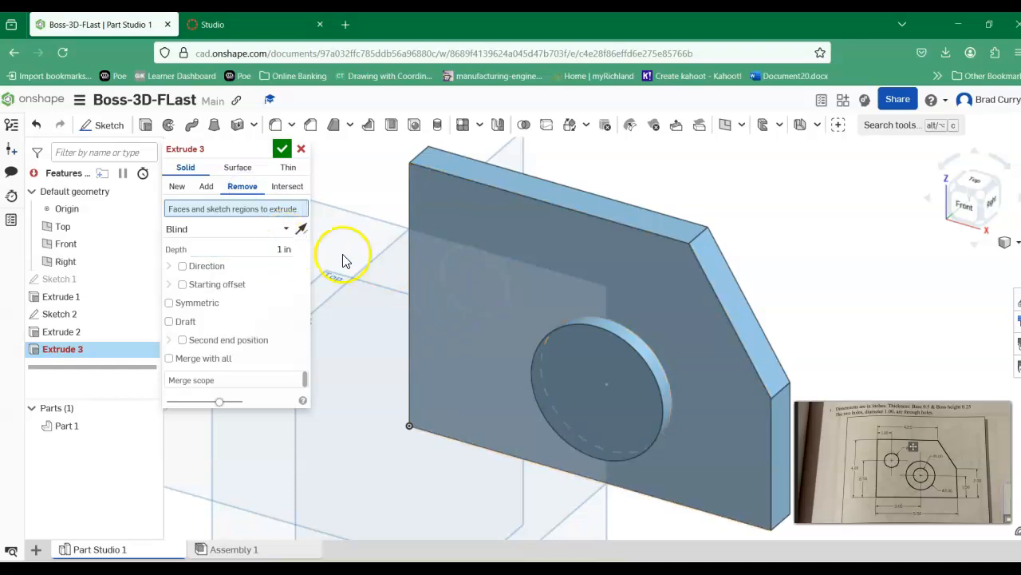
click(485, 260)
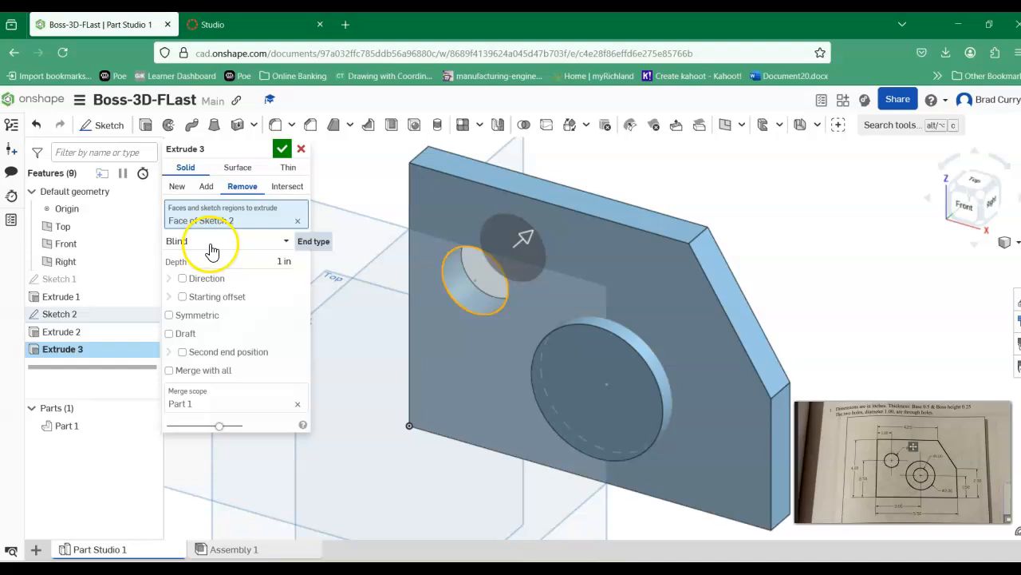
click(284, 246)
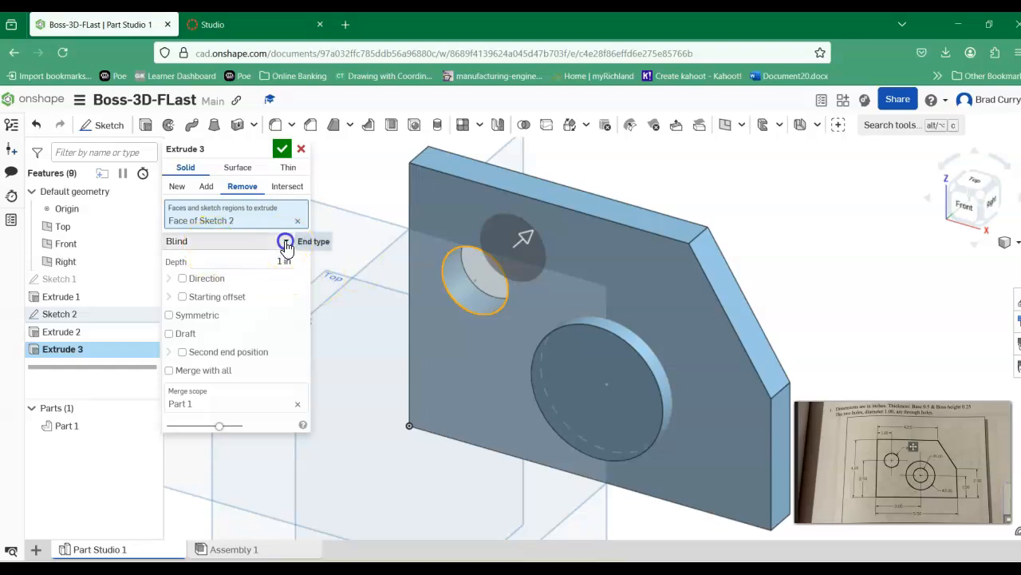
click(212, 356)
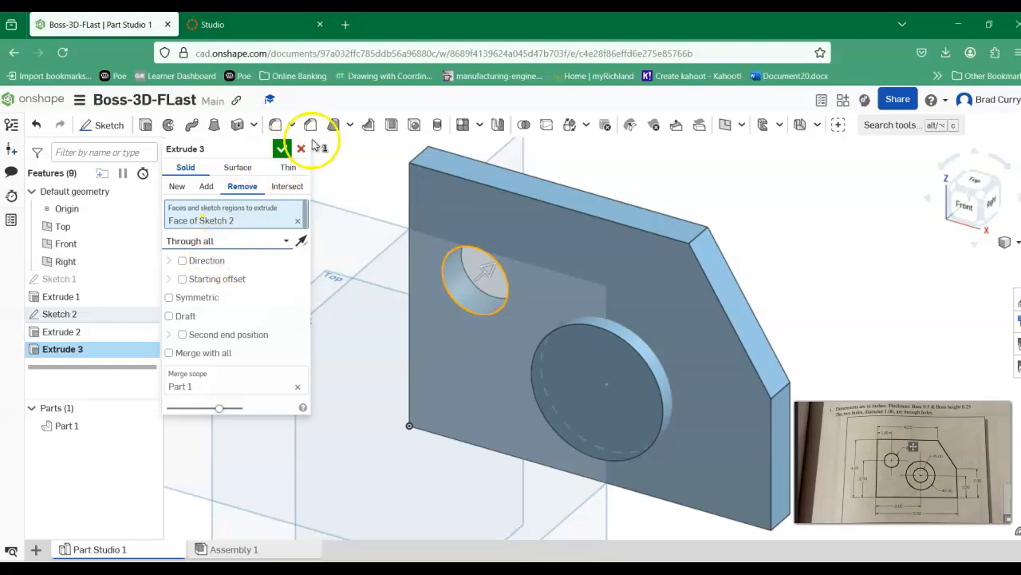
click(283, 149)
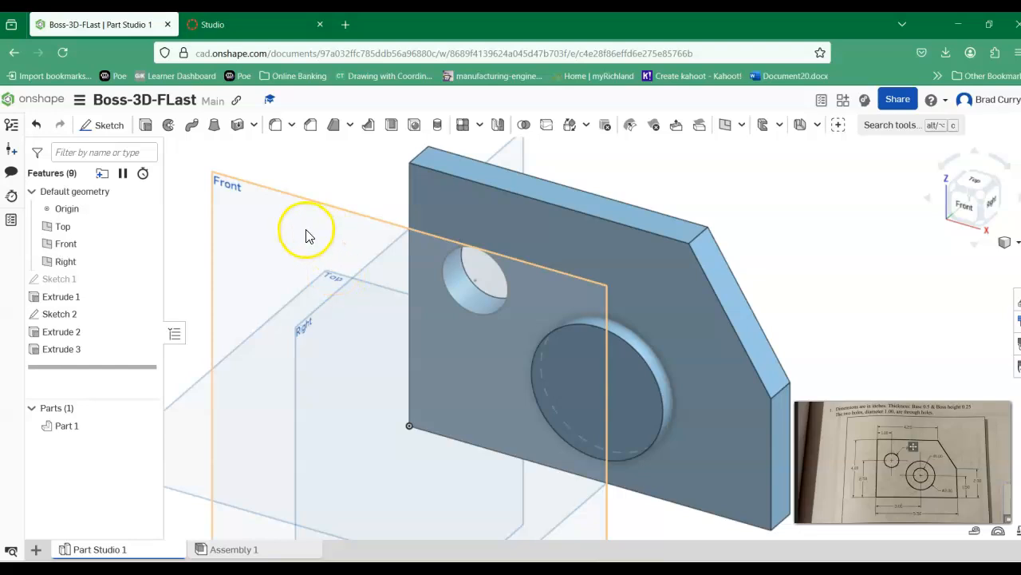
Sketch a 1 in diameter circle on the boss's front face, centered on the boss
click(110, 128)
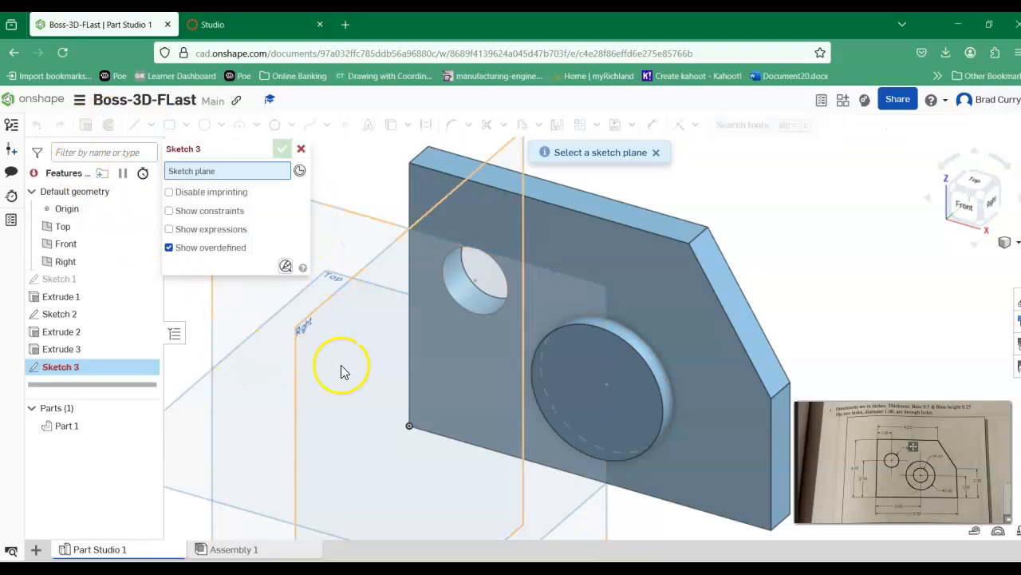
click(587, 370)
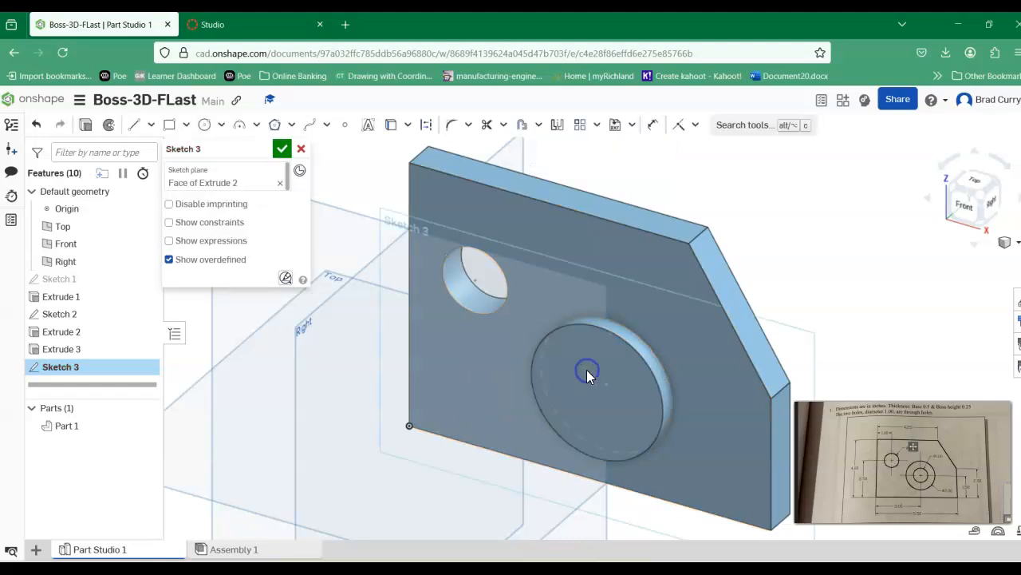
click(967, 221)
middle_drag(912, 278, 806, 282)
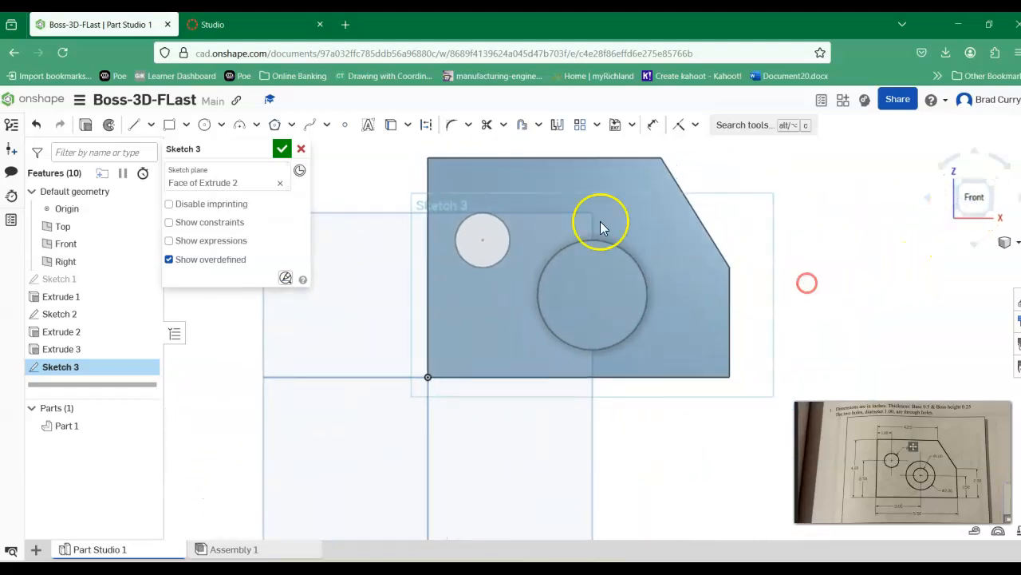
click(205, 126)
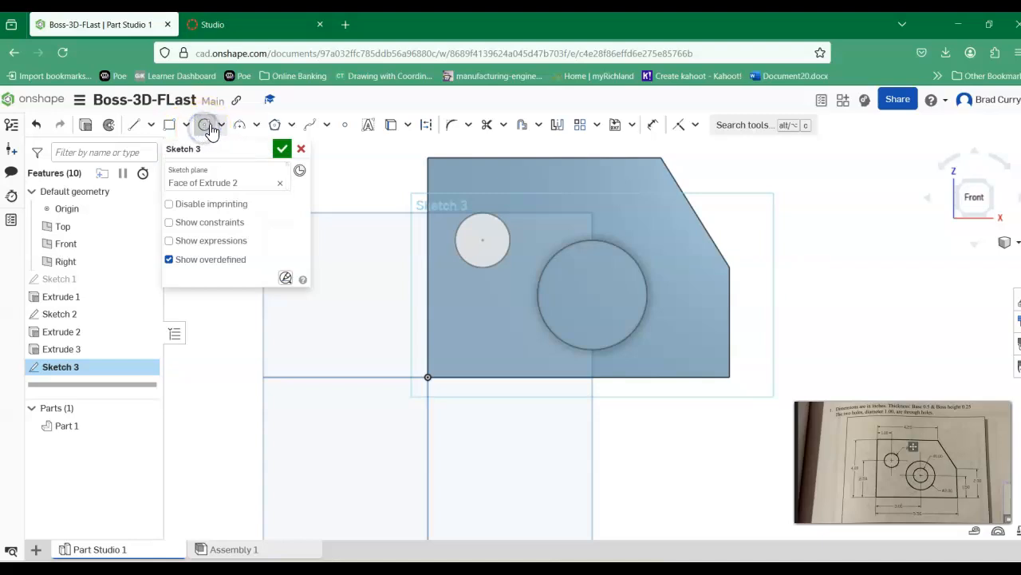
click(552, 261)
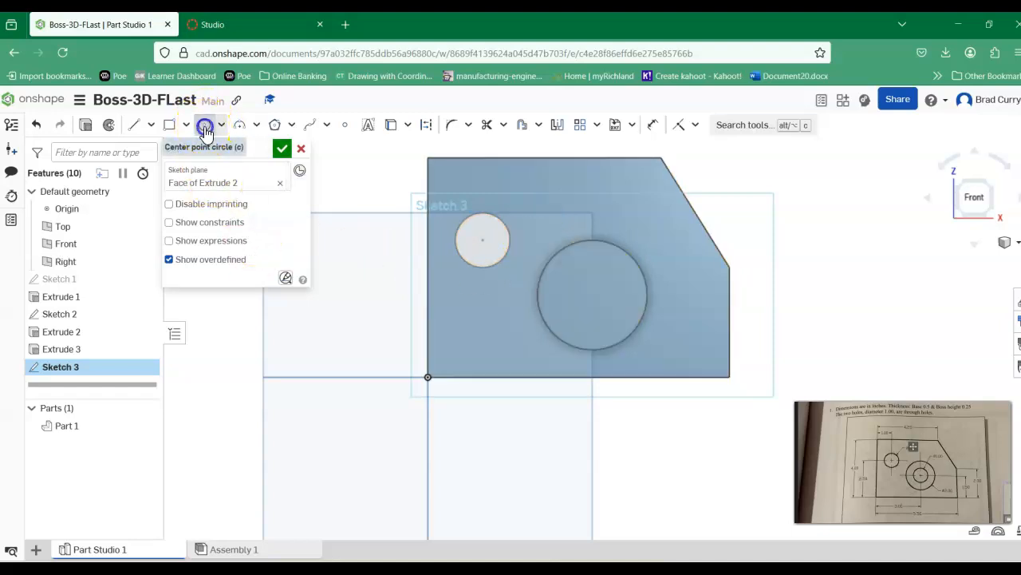
click(206, 129)
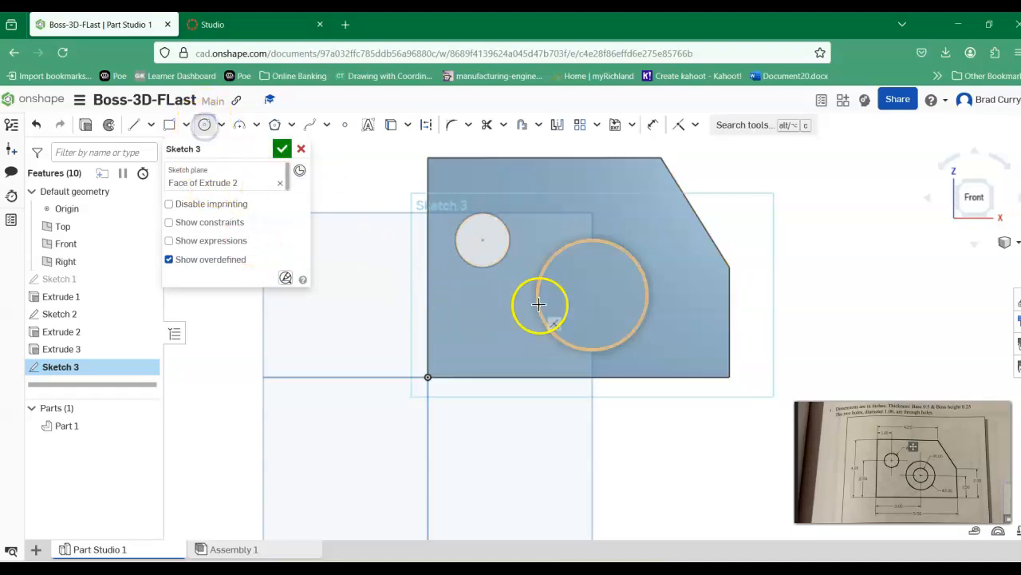
click(593, 295)
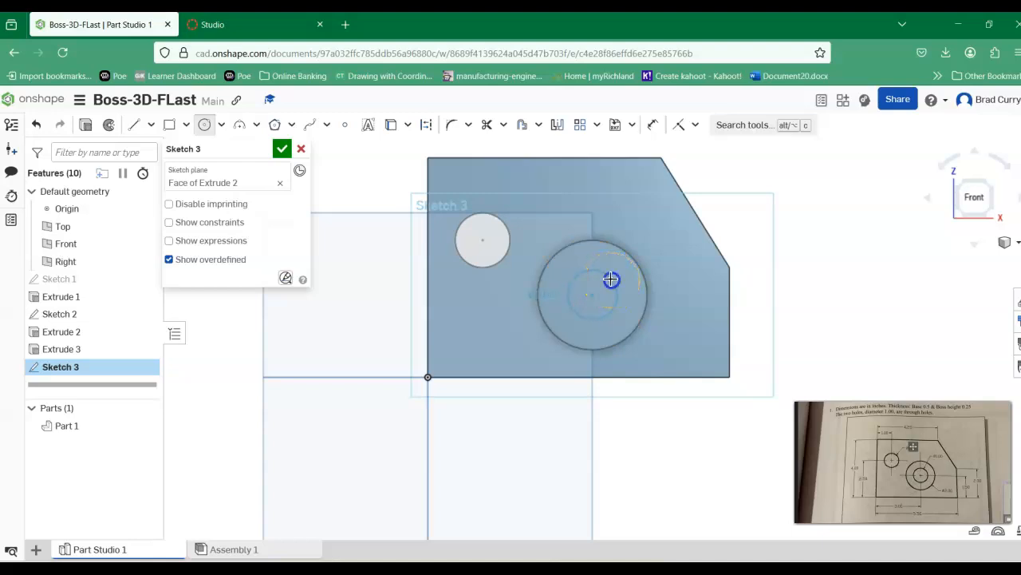
click(611, 278)
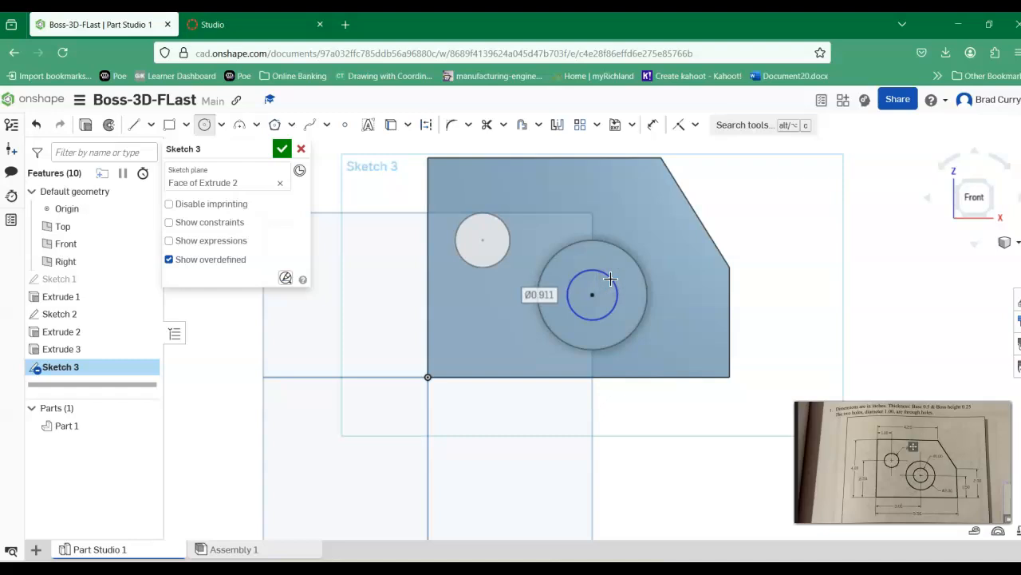
text(1)
key(Return)
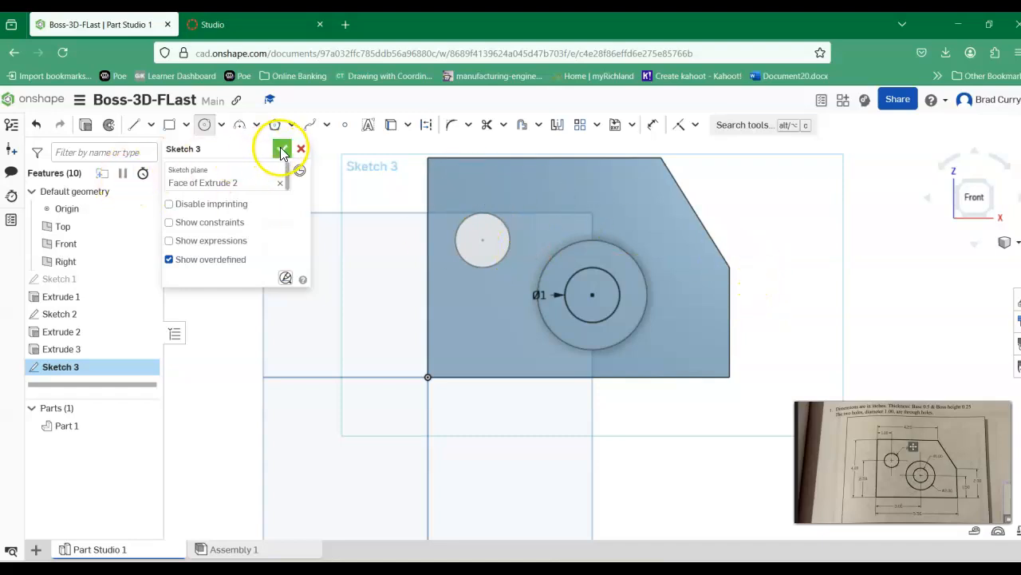
click(281, 150)
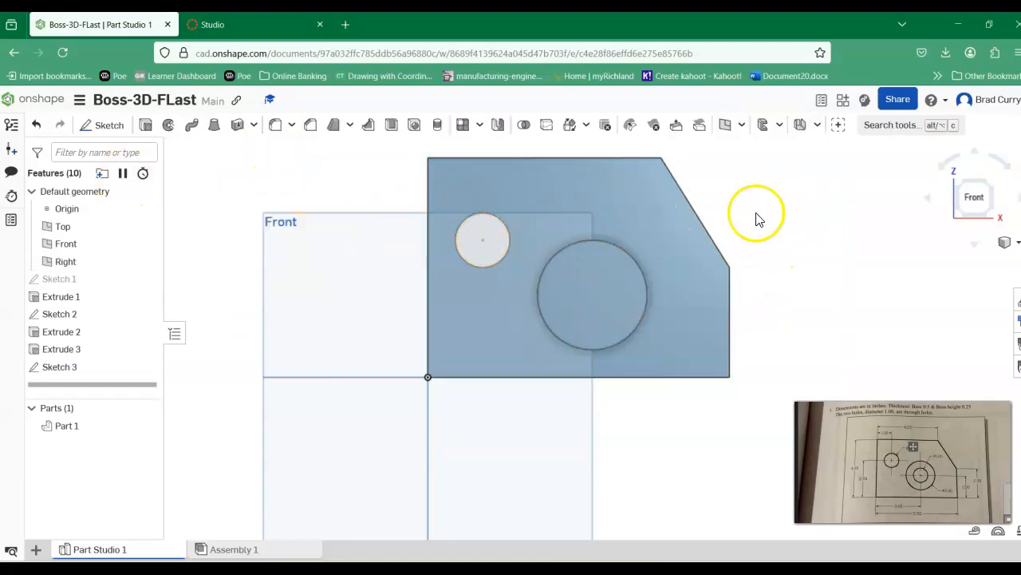
Extrude the small circle on the boss face as a solid Remove cut through all of the boss and plate
click(146, 125)
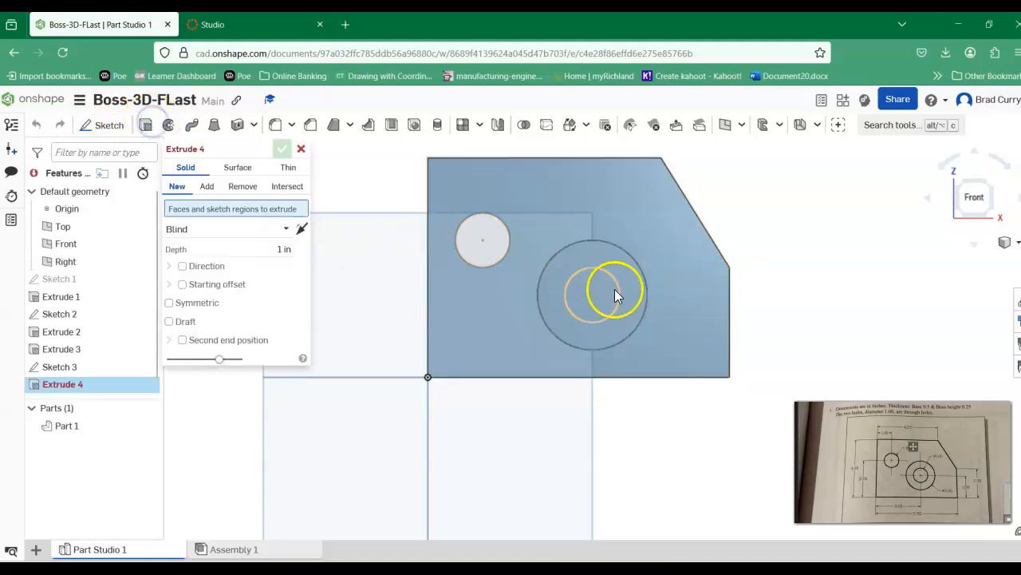
click(604, 278)
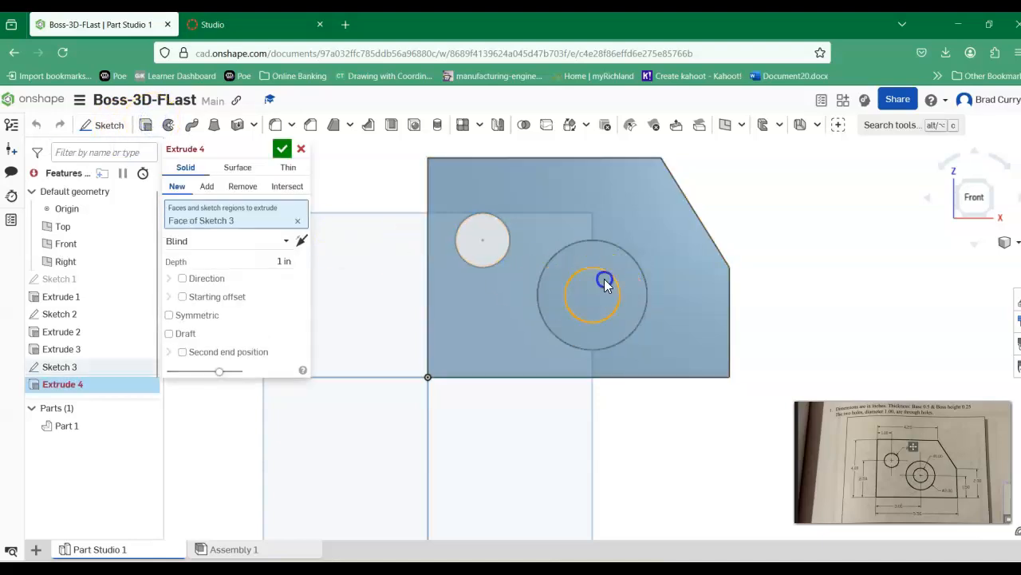
click(1015, 244)
click(971, 265)
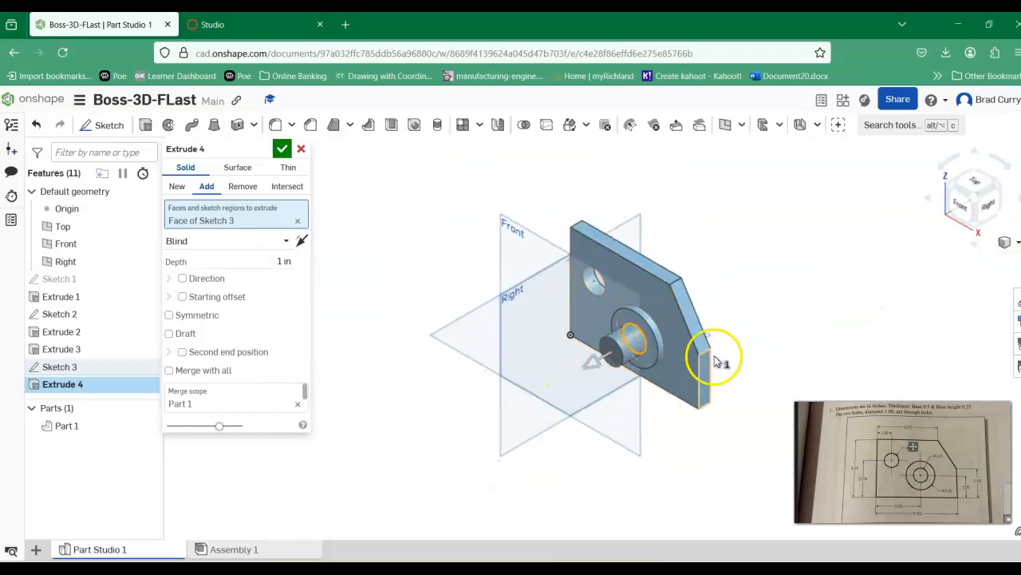
drag(588, 367, 539, 399)
click(242, 188)
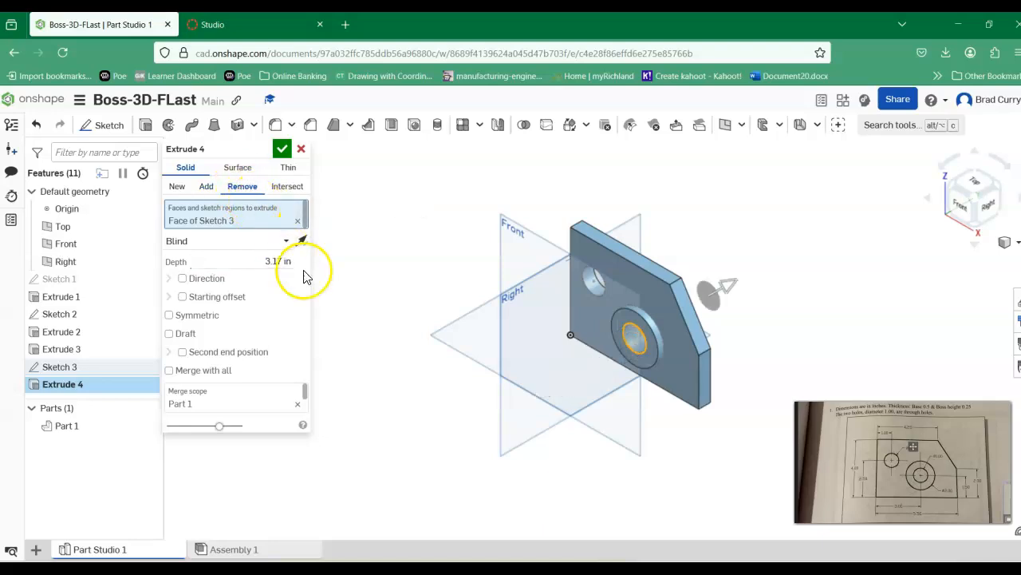
click(275, 240)
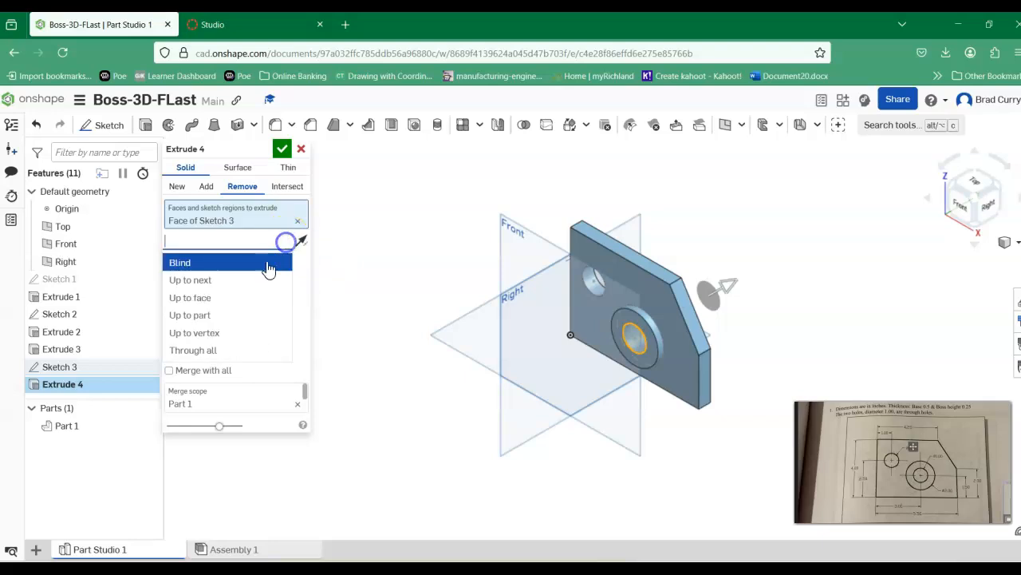
click(226, 352)
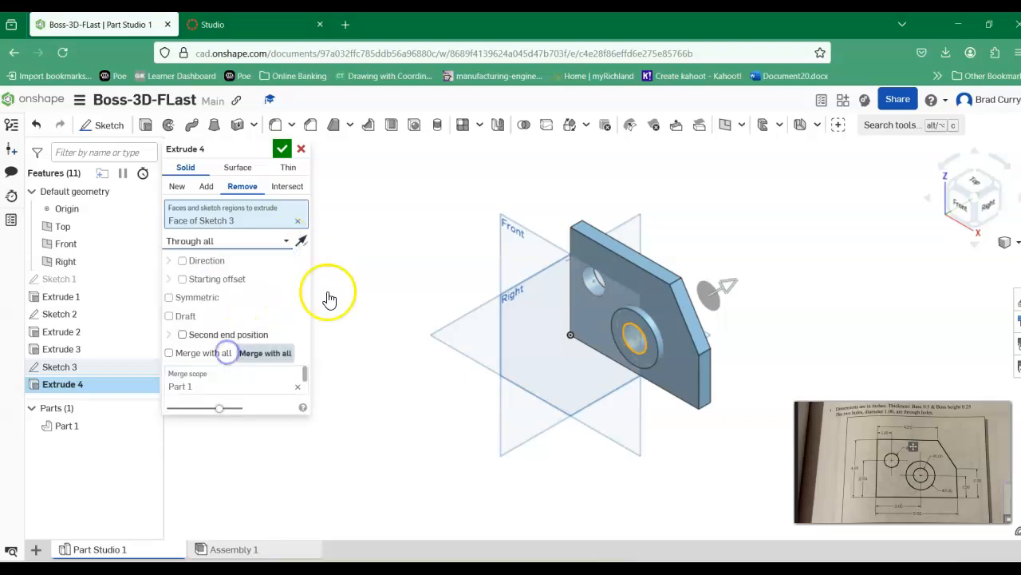
click(282, 148)
Inspect the finished plate, boss and both through holes from the front and in isometric view
middle_drag(844, 274, 713, 237)
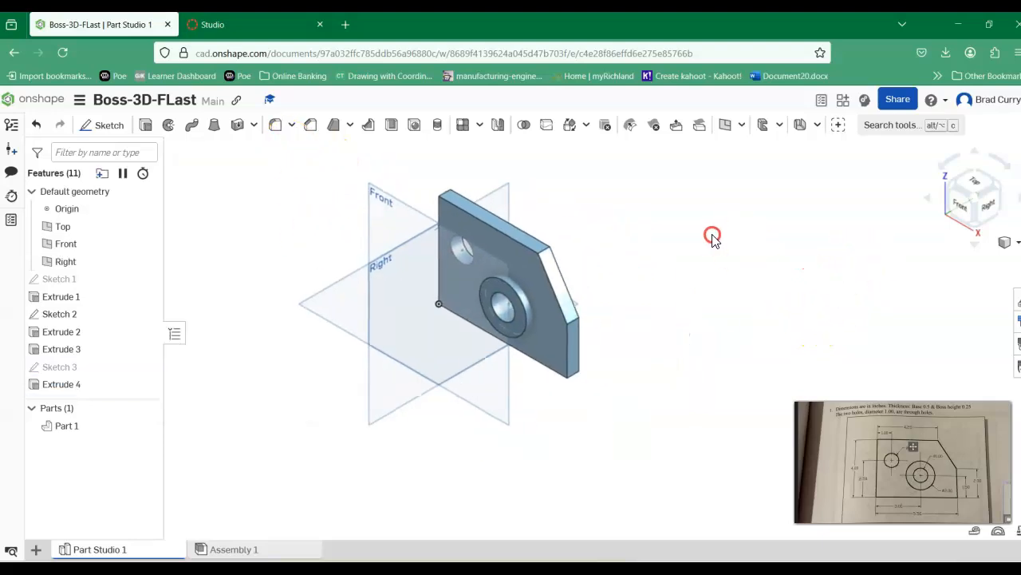
click(957, 207)
middle_drag(886, 290, 755, 321)
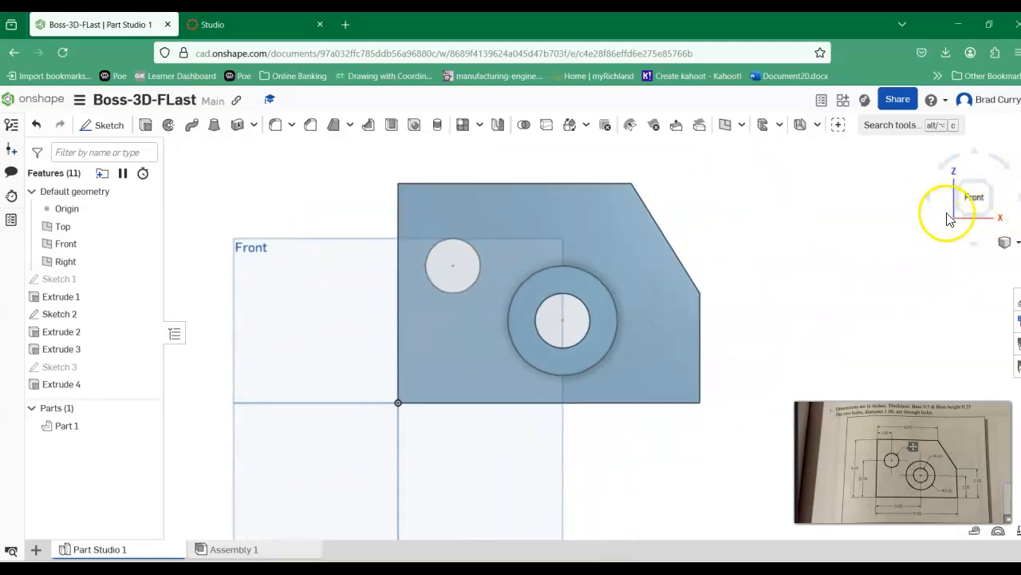
click(1012, 242)
click(968, 260)
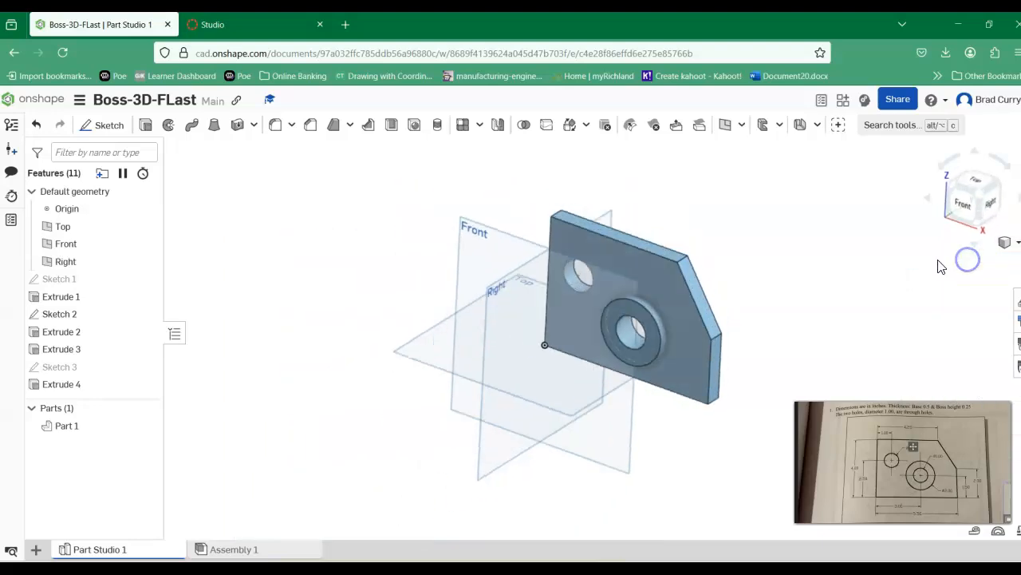
middle_drag(790, 258, 685, 246)
scroll(439, 291, up, 2)
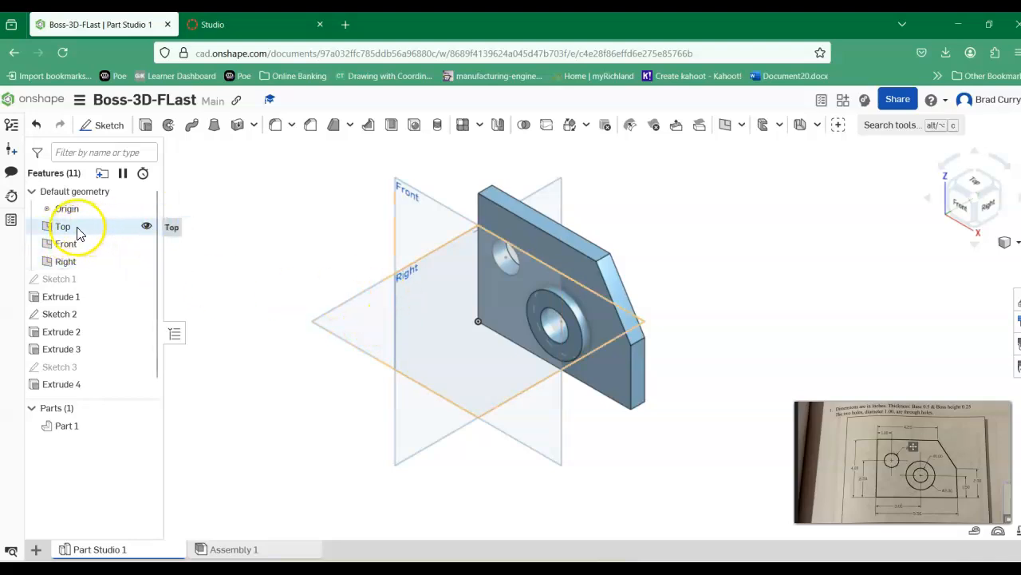
Hide the Top, Front and Right default planes so only the part and origin are shown
click(148, 227)
click(147, 244)
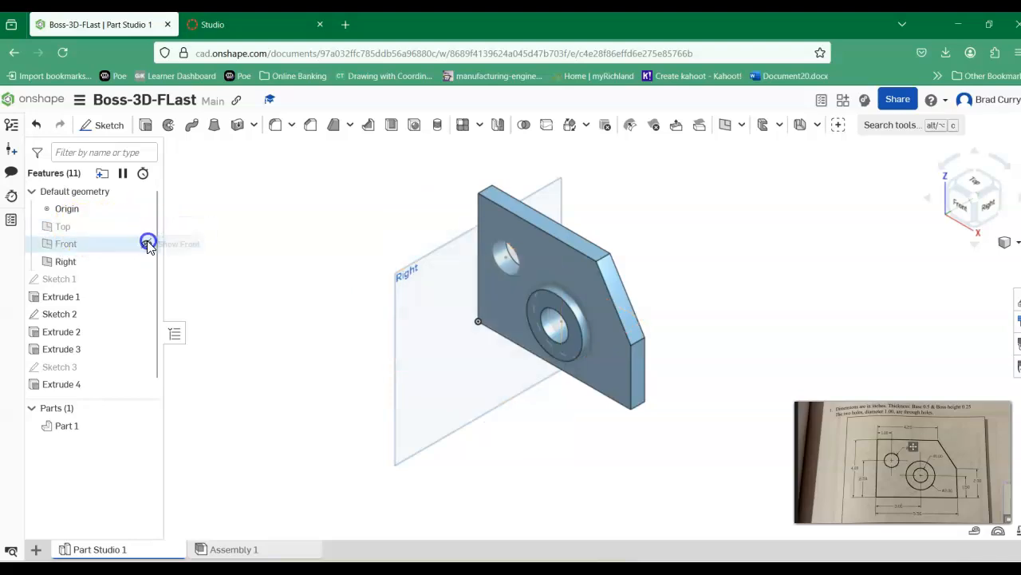
click(146, 261)
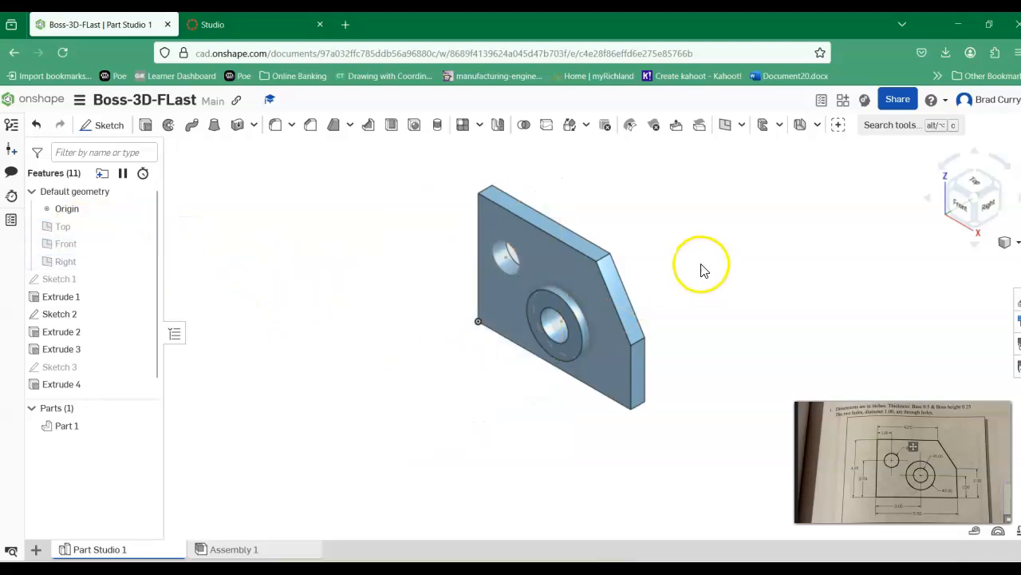
Frame the finished part in the view, then leave the document for the list of owned documents
ctrl+right_drag(699, 267, 672, 262)
middle_drag(672, 258, 681, 261)
scroll(651, 299, up, 1)
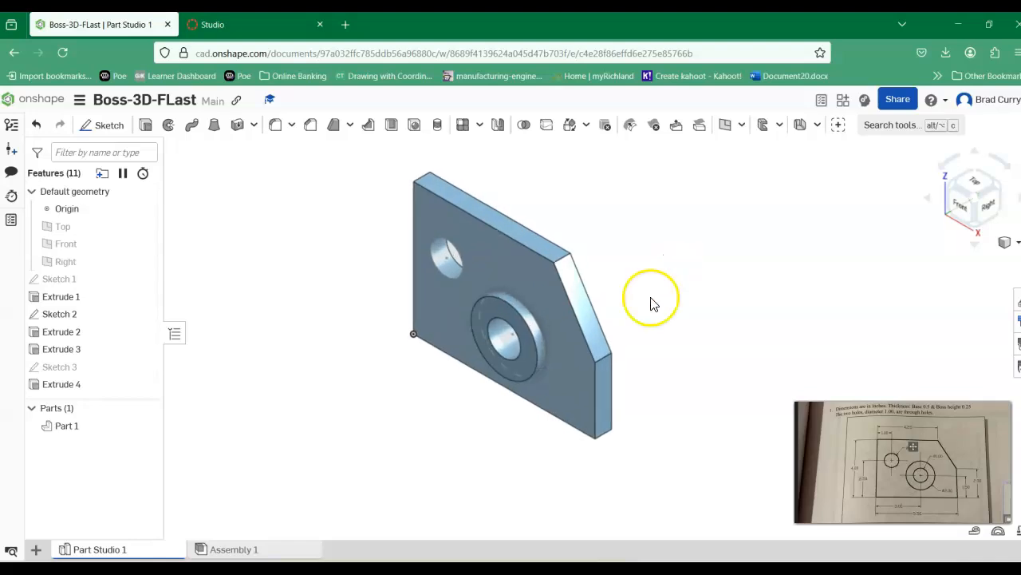
ctrl+right_drag(642, 273, 650, 277)
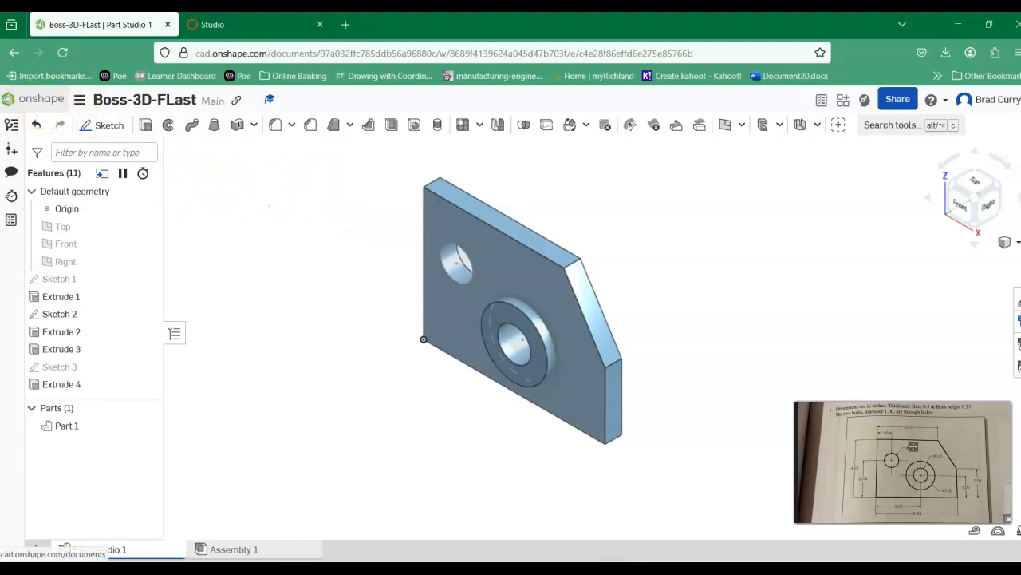
click(38, 105)
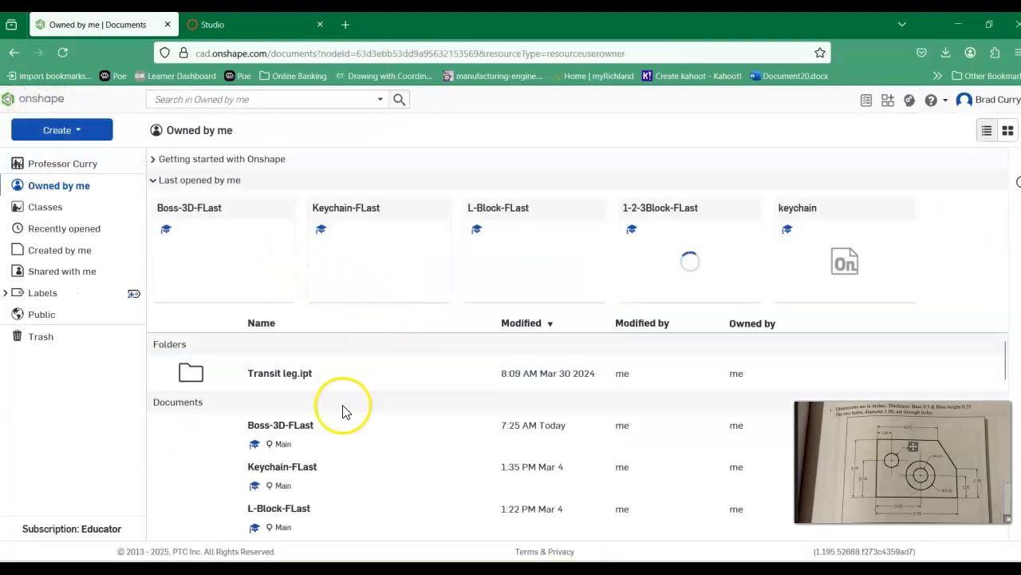